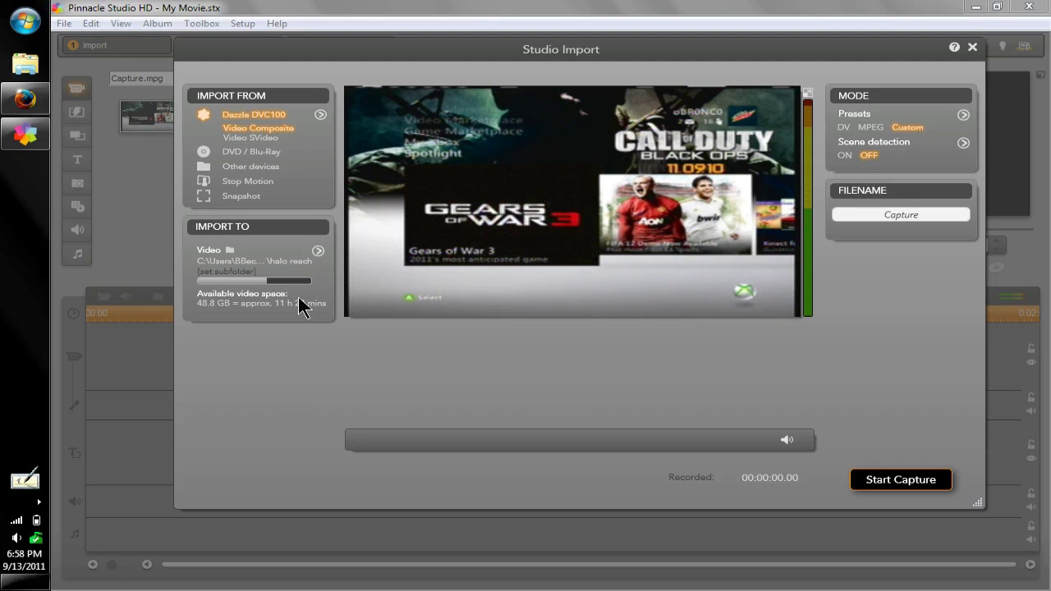
- Compare the Dazzle DVC100 capture at 4:3, then return it to 16:9 with NTSC
left_click(321, 114)
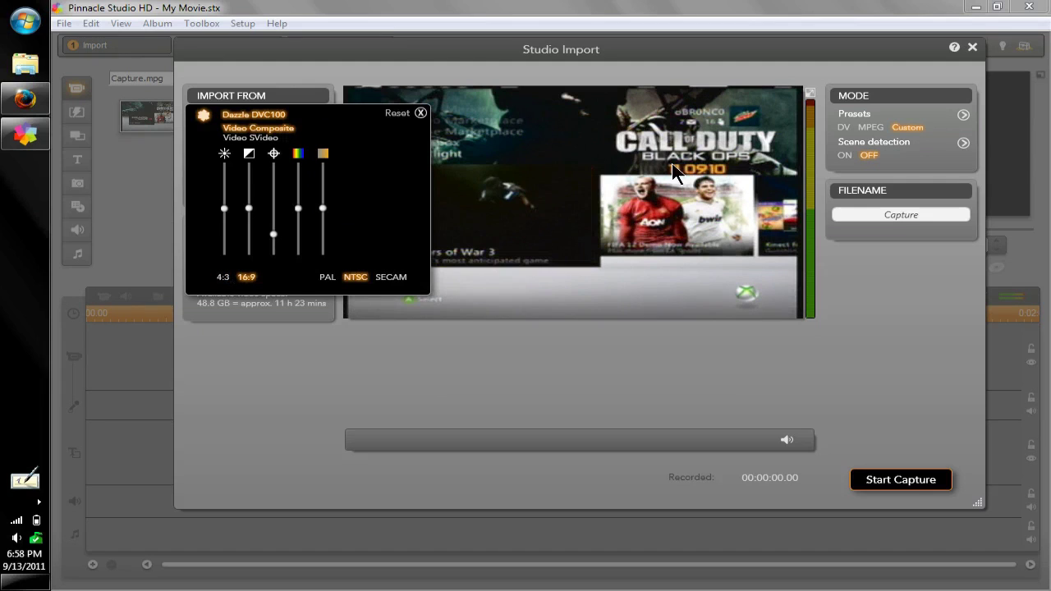
left_click(222, 276)
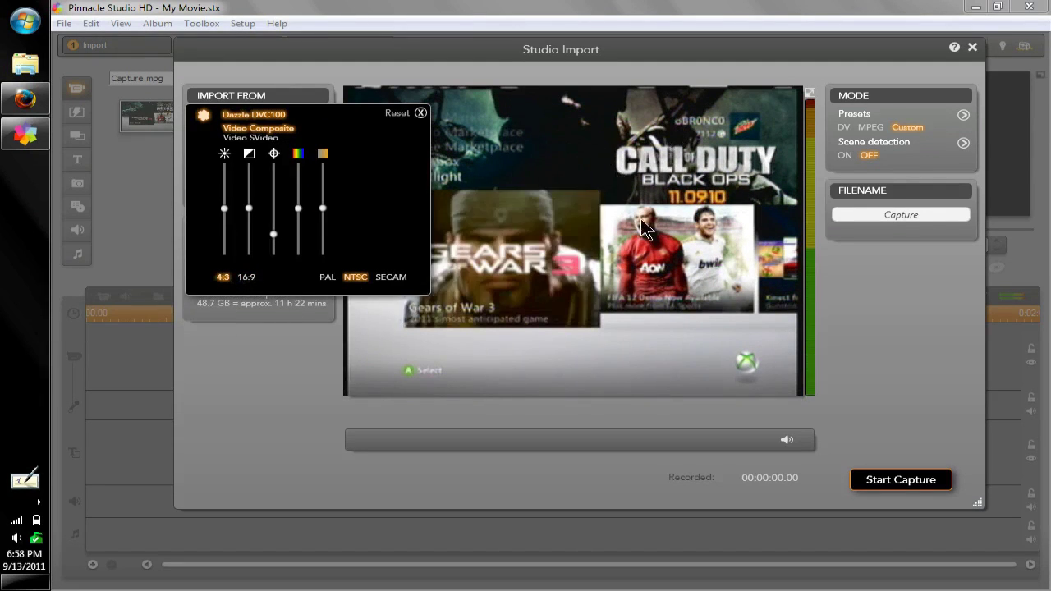
left_click(247, 277)
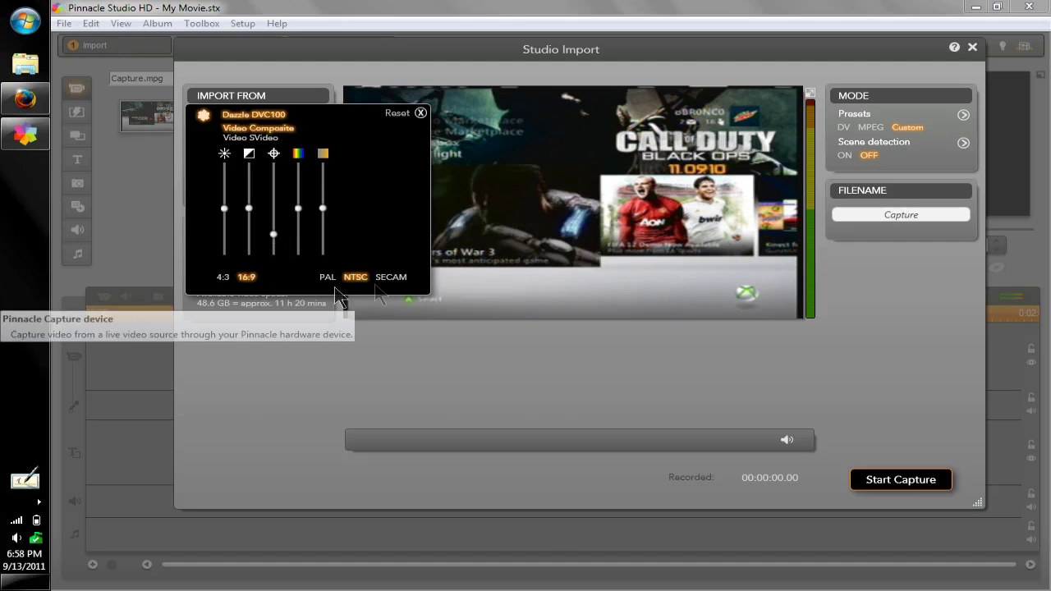
- Turn scene detection off for the capture
left_click(421, 113)
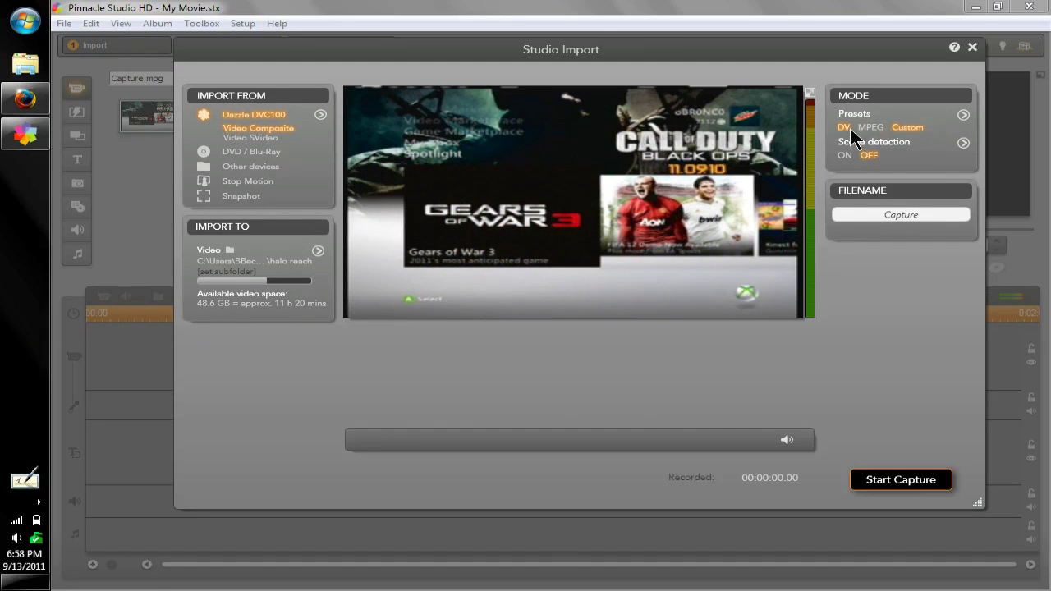
left_click(849, 155)
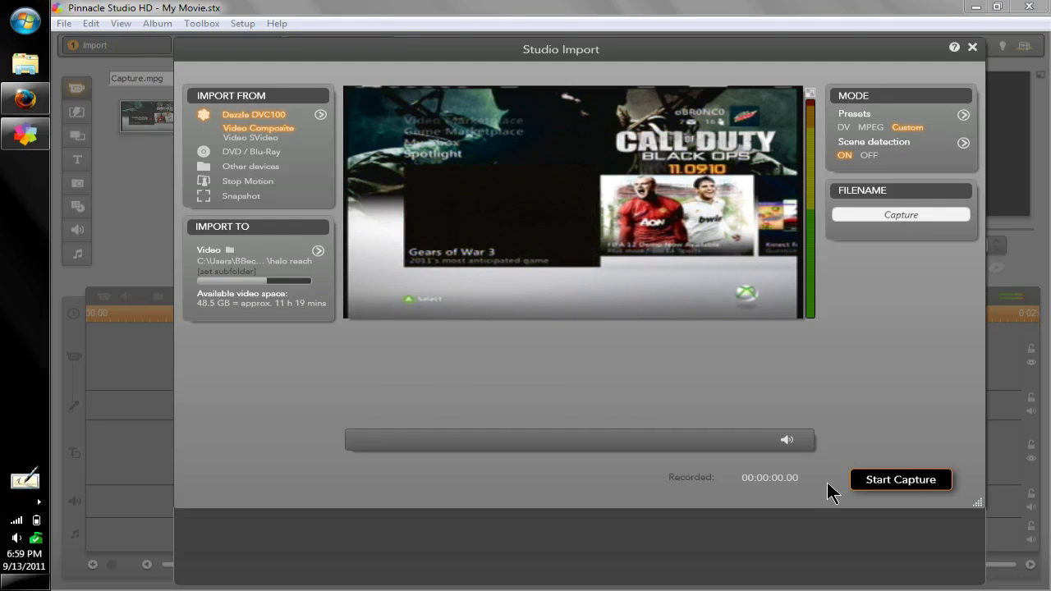
left_click(871, 157)
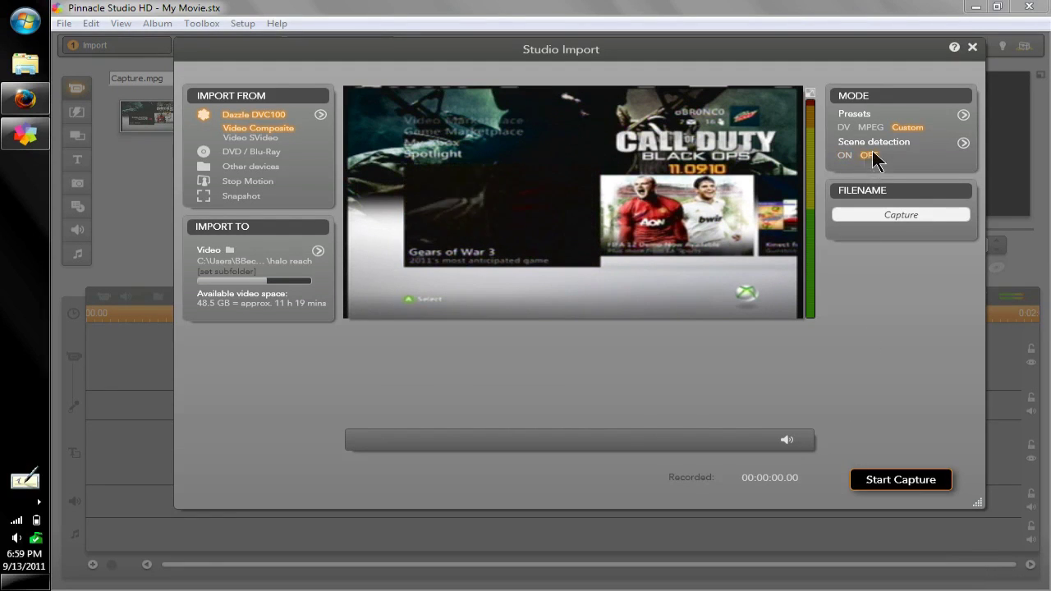
- Make a Custom capture preset: MPEG2 video, 720x480 at 10 Mbit, MP2 audio
left_click(872, 128)
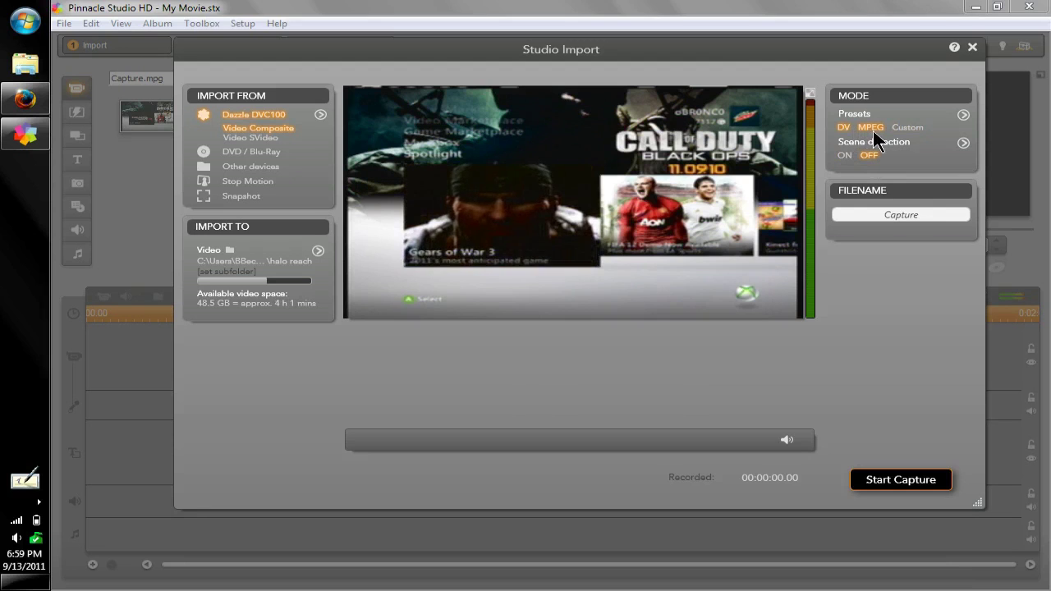
left_click(967, 114)
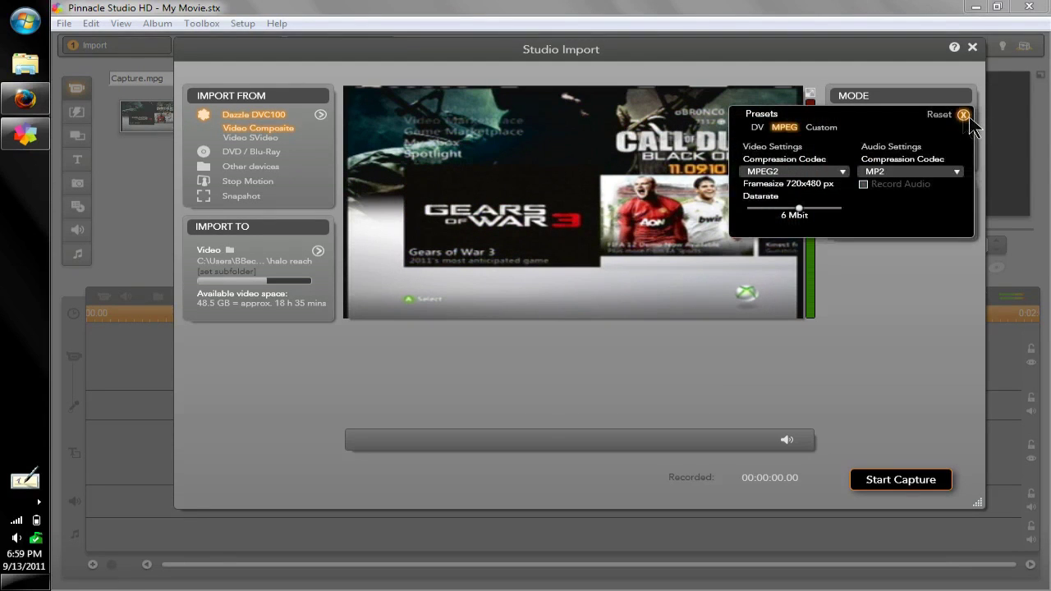
left_click(823, 128)
left_click(837, 172)
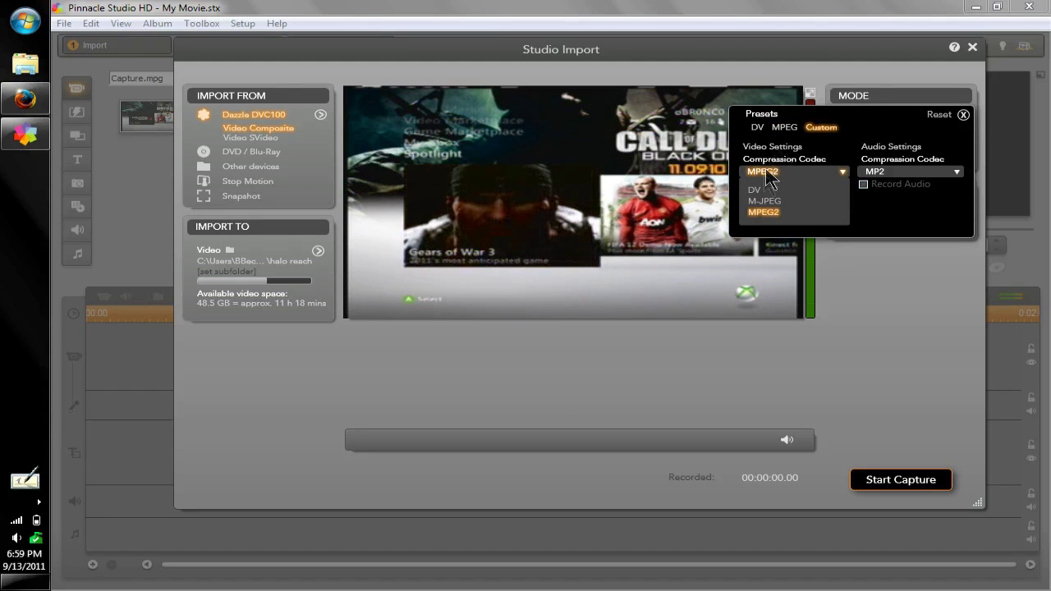
left_click(767, 213)
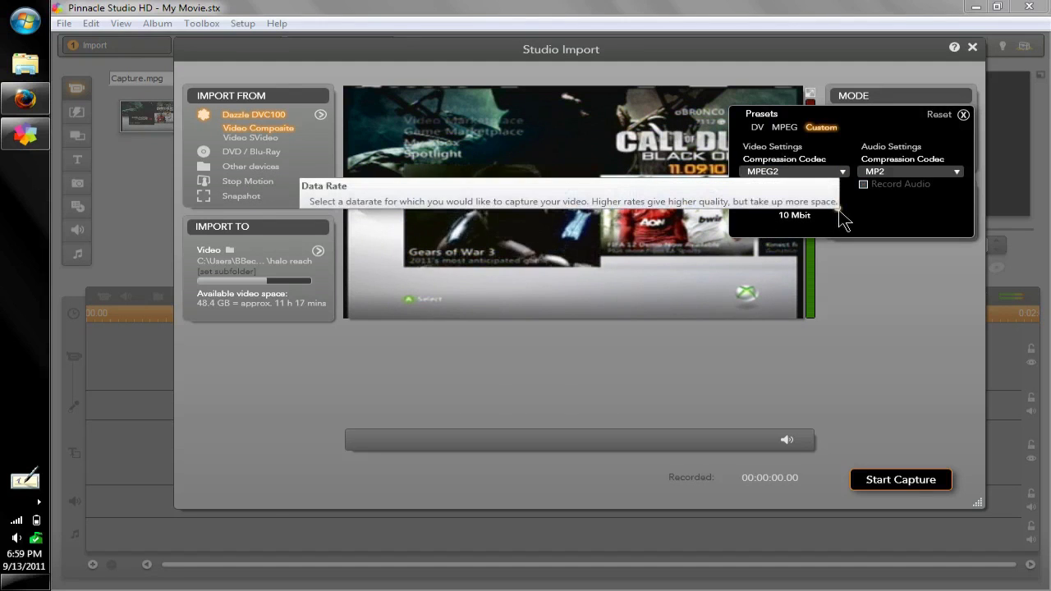
left_click_drag(836, 213, 897, 220)
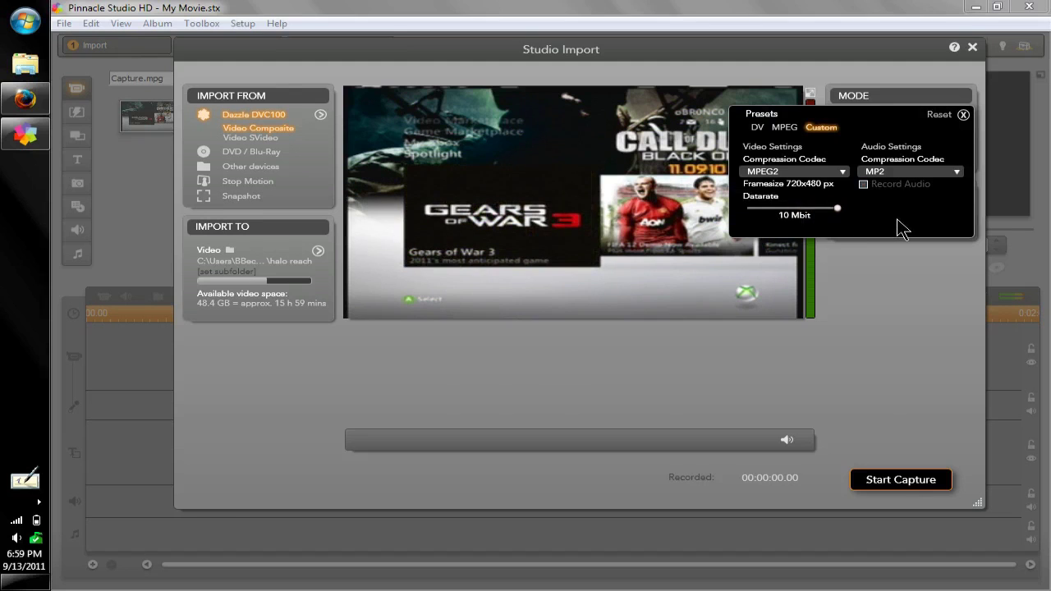
left_click(923, 174)
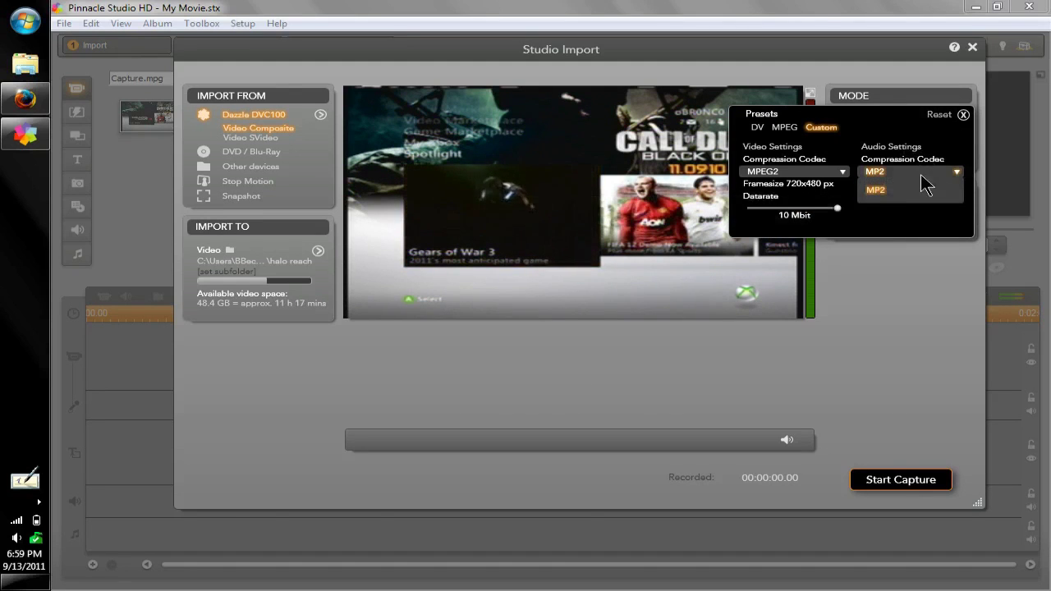
left_click(877, 191)
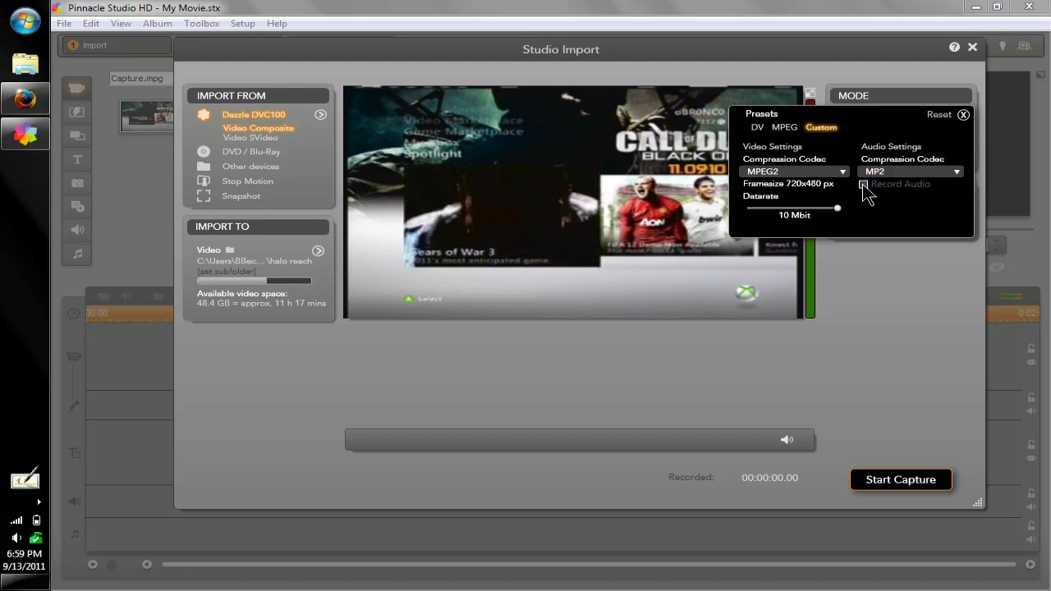
left_click(964, 116)
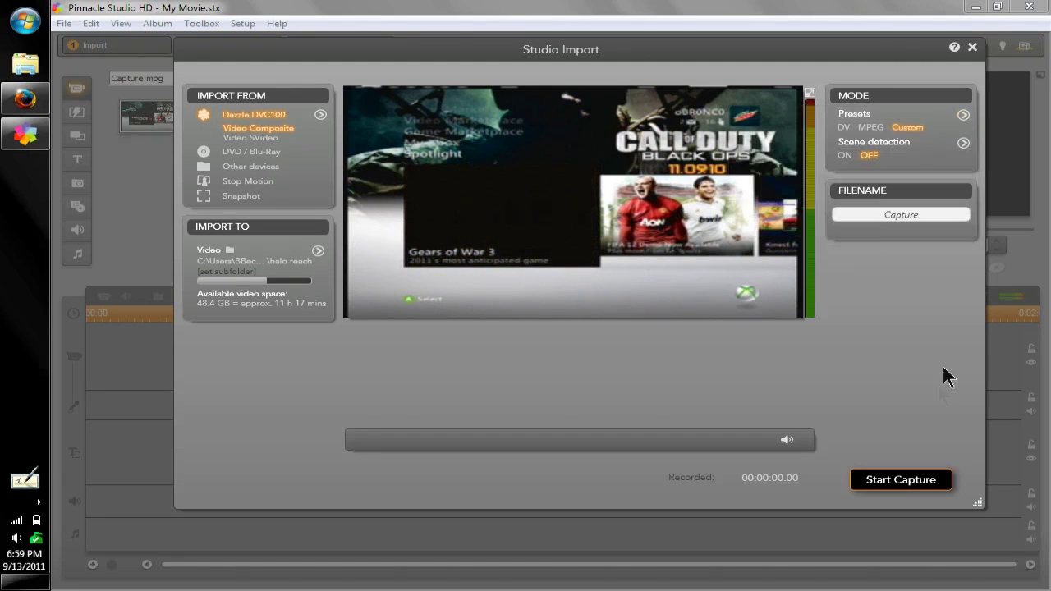
- Record the Xbox gameplay as rainbow road.mpg onto the My Movie timeline
left_click(930, 482)
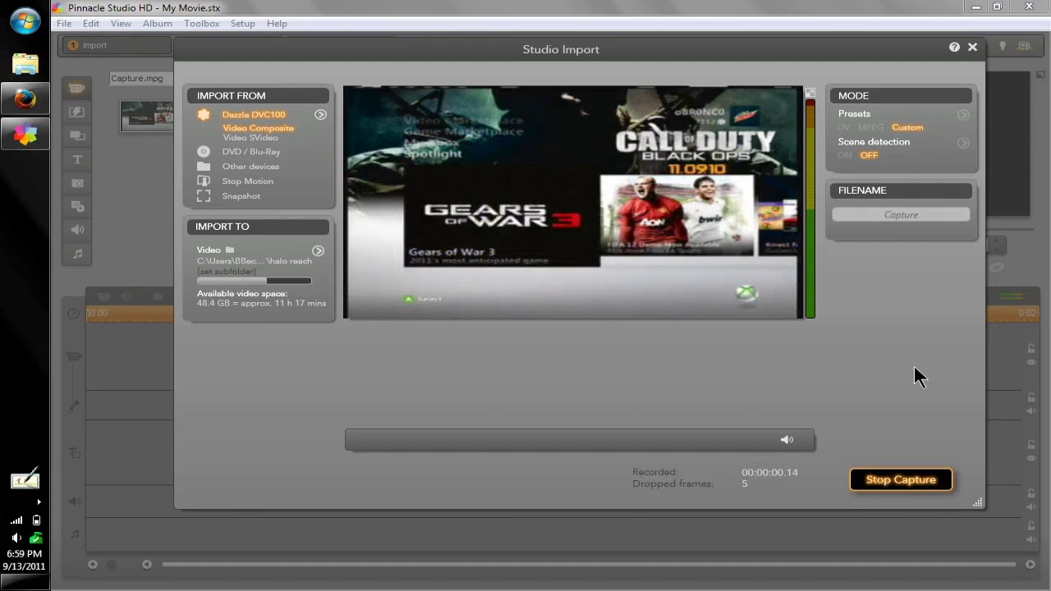
left_click(920, 482)
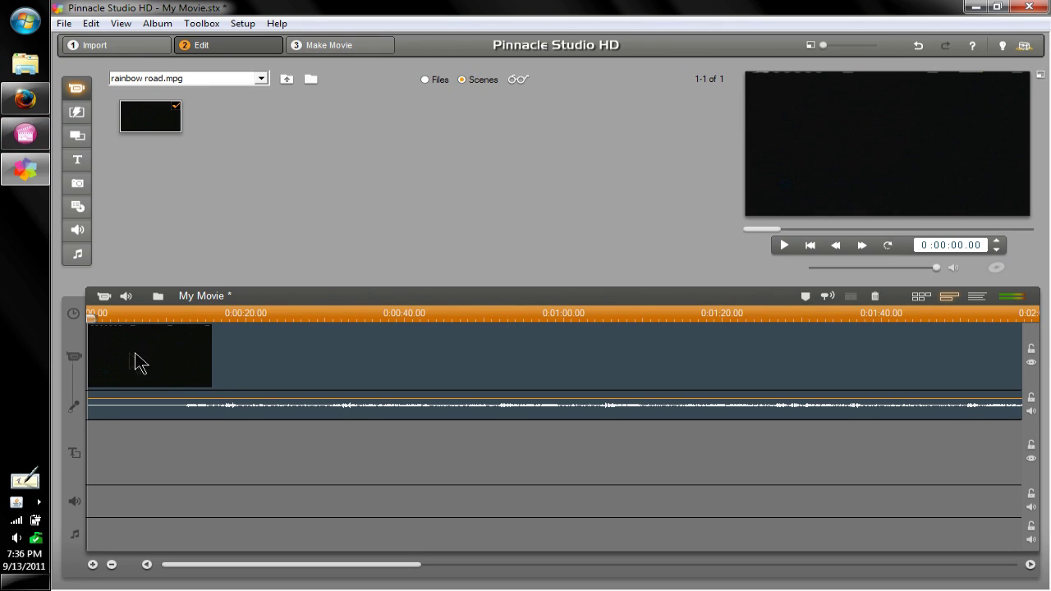
- Scrub the rainbow road clip to 0:00:39.21 and show its 0:05:03.24 clip properties
left_click_drag(92, 319, 12, 335)
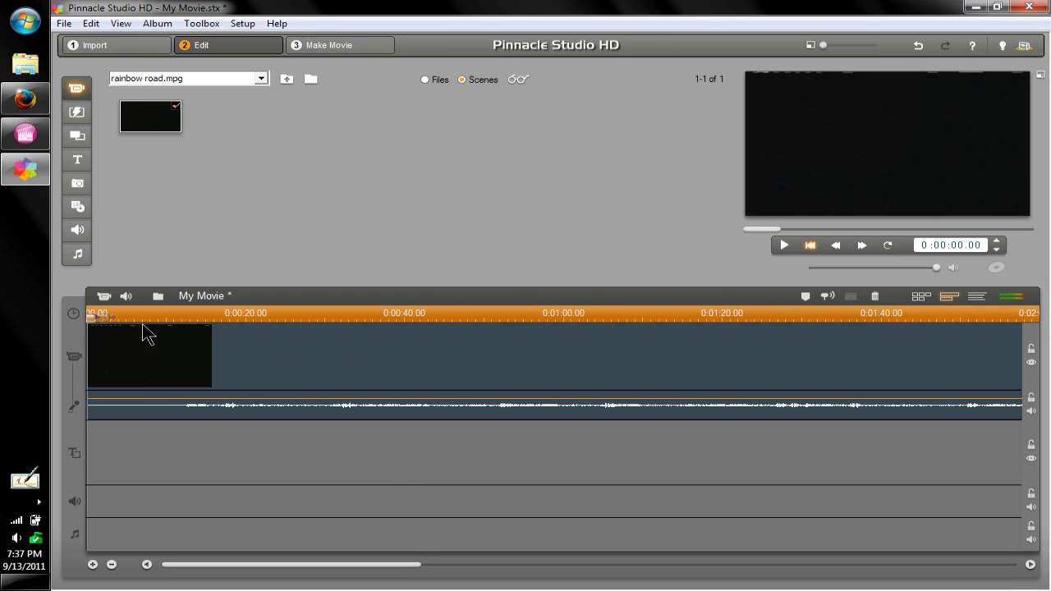
left_click(94, 319)
left_click_drag(95, 320, 353, 341)
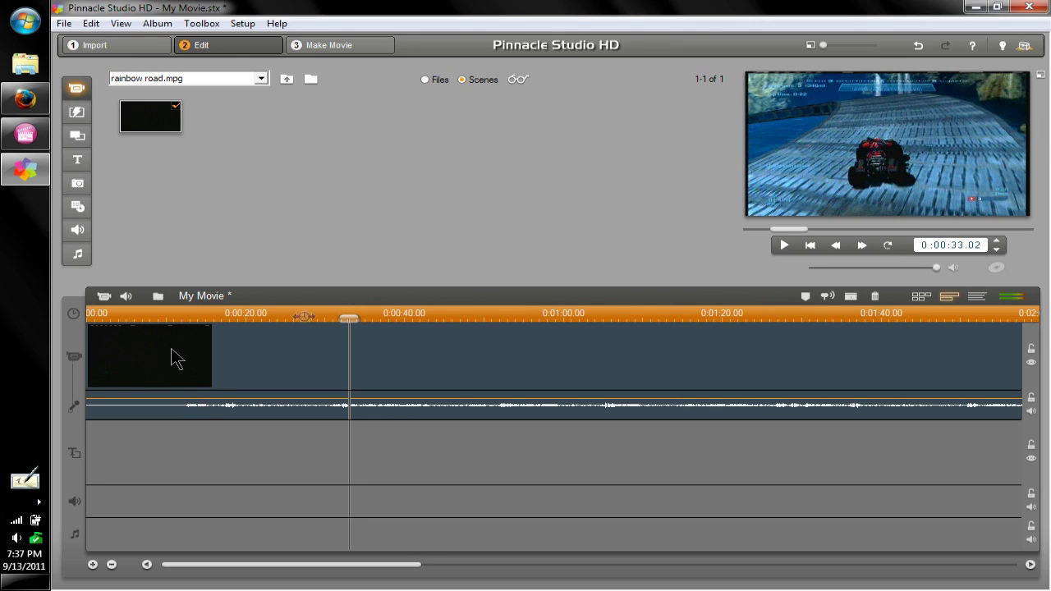
left_click(135, 339)
left_click_drag(136, 339, 404, 368)
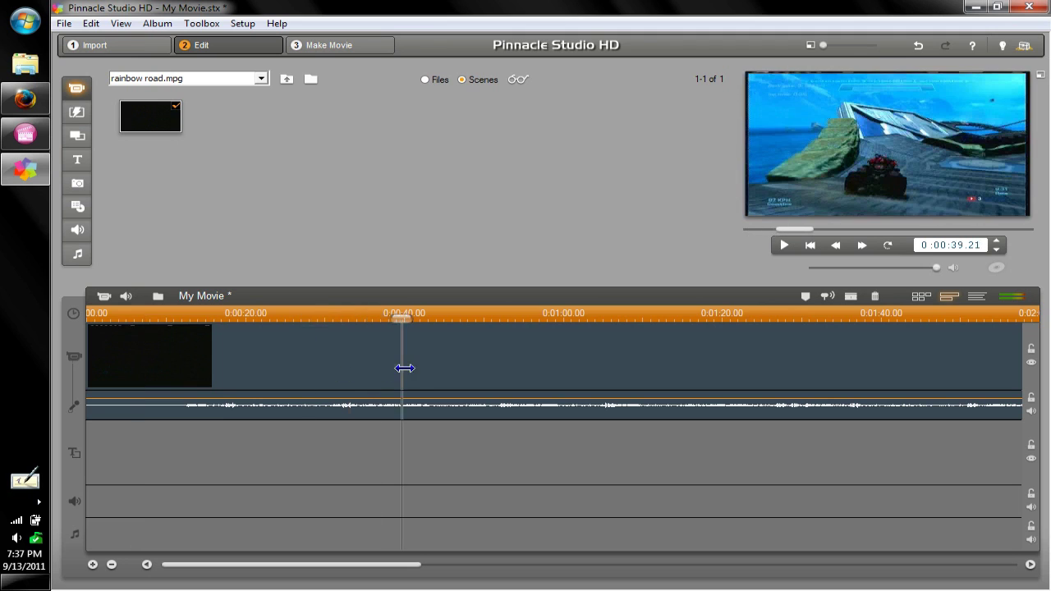
left_click(104, 300)
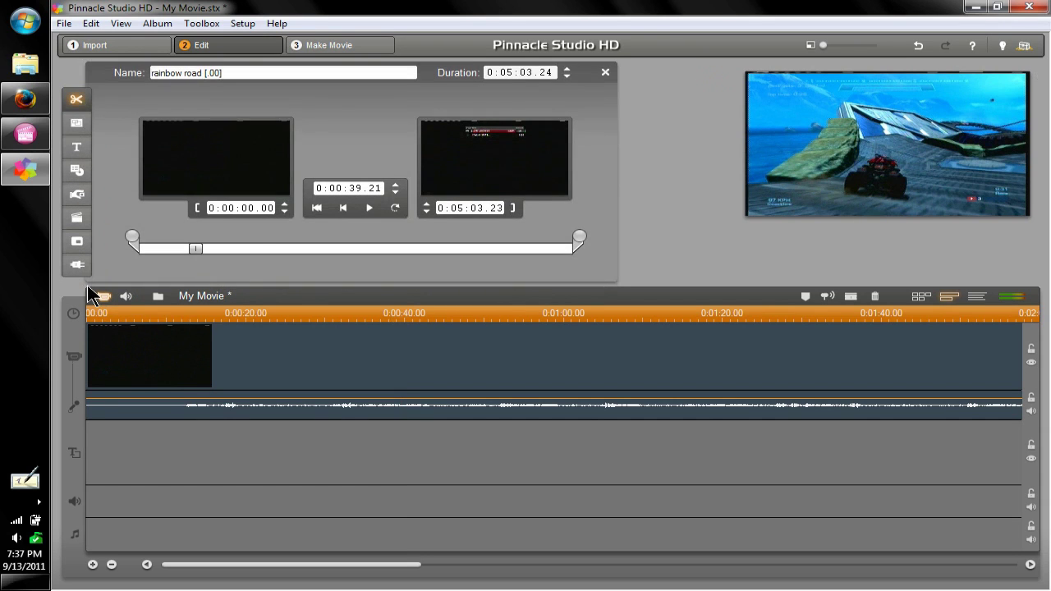
- Stretch the picture-in-picture overlay's left, right, bottom and top edges to fill the frame
left_click(78, 243)
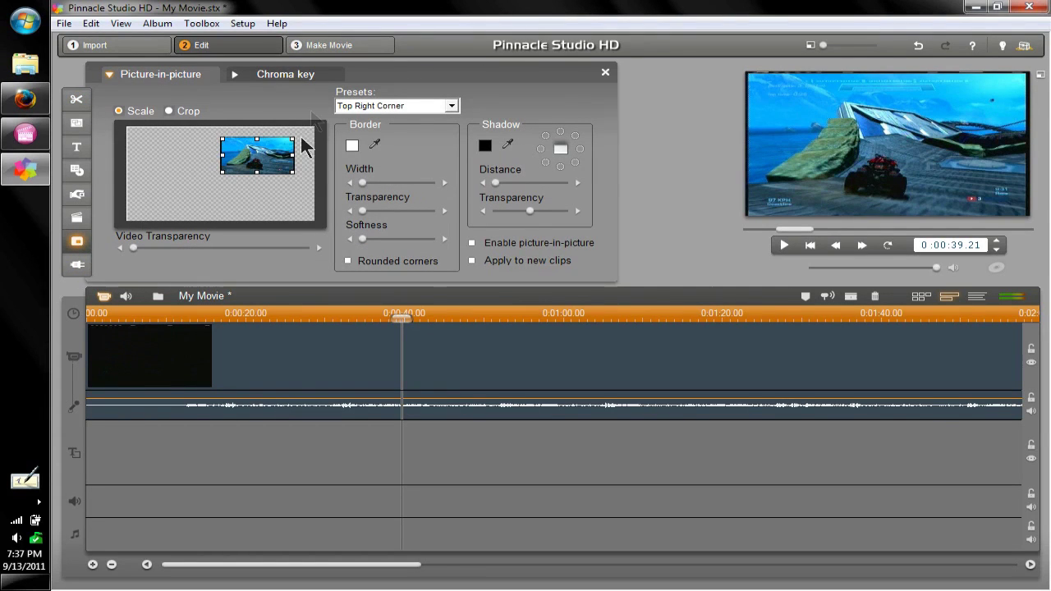
left_click_drag(224, 154, 124, 152)
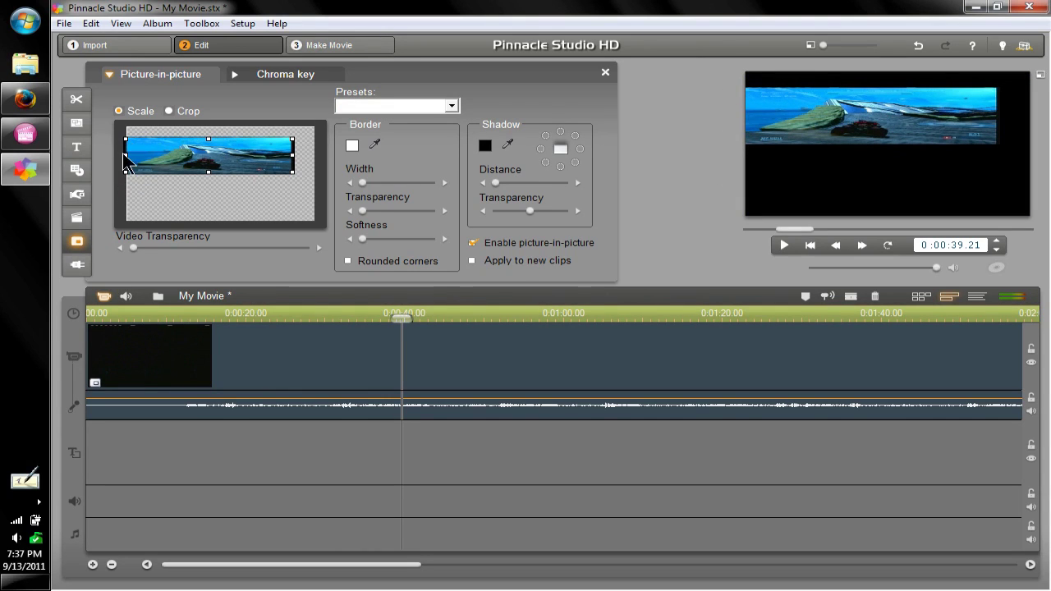
left_click_drag(127, 154, 123, 153)
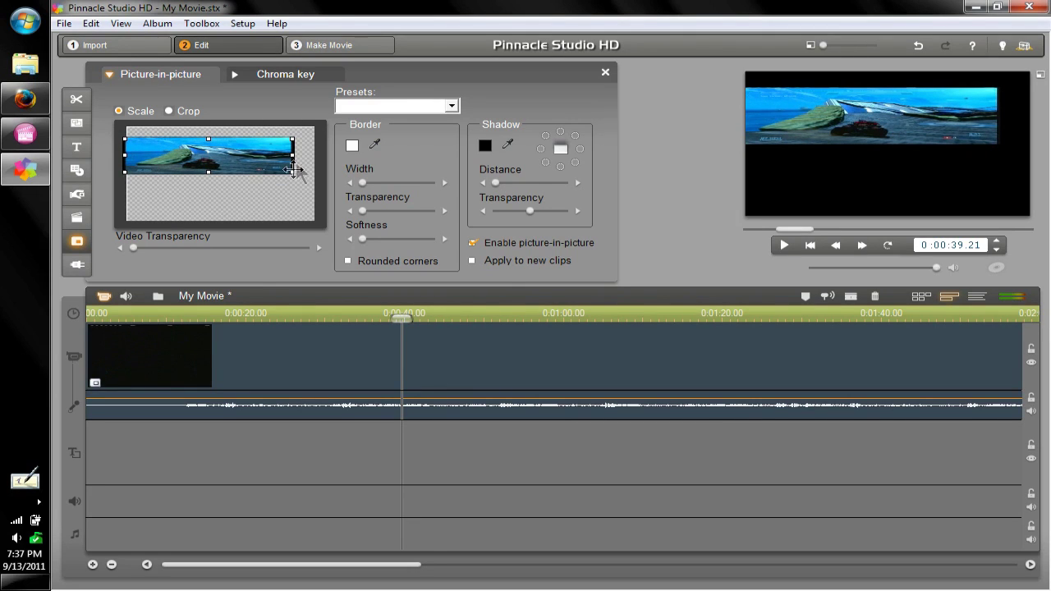
left_click_drag(291, 154, 316, 154)
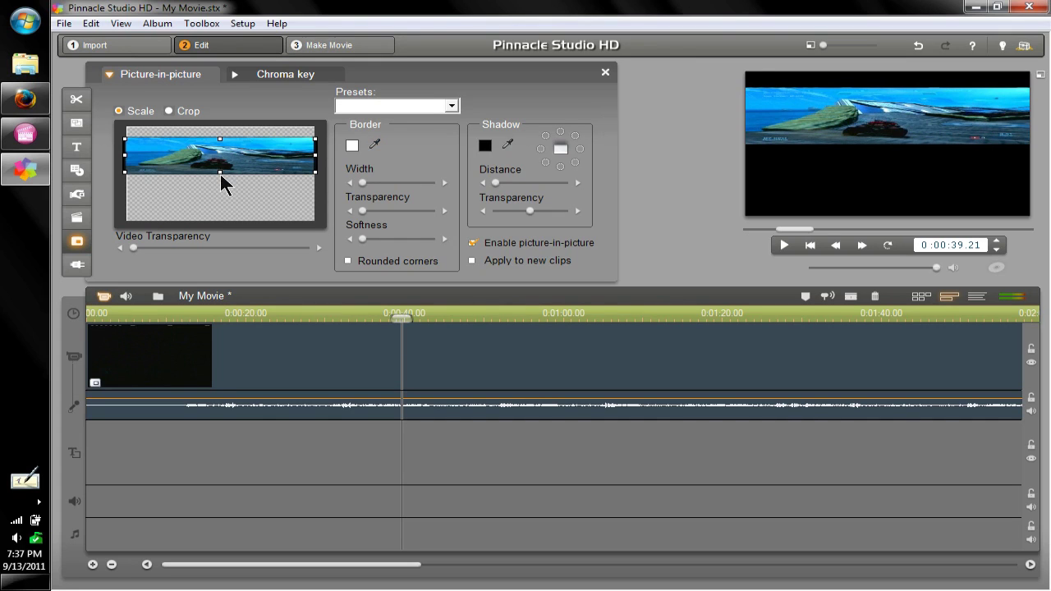
left_click_drag(219, 172, 227, 221)
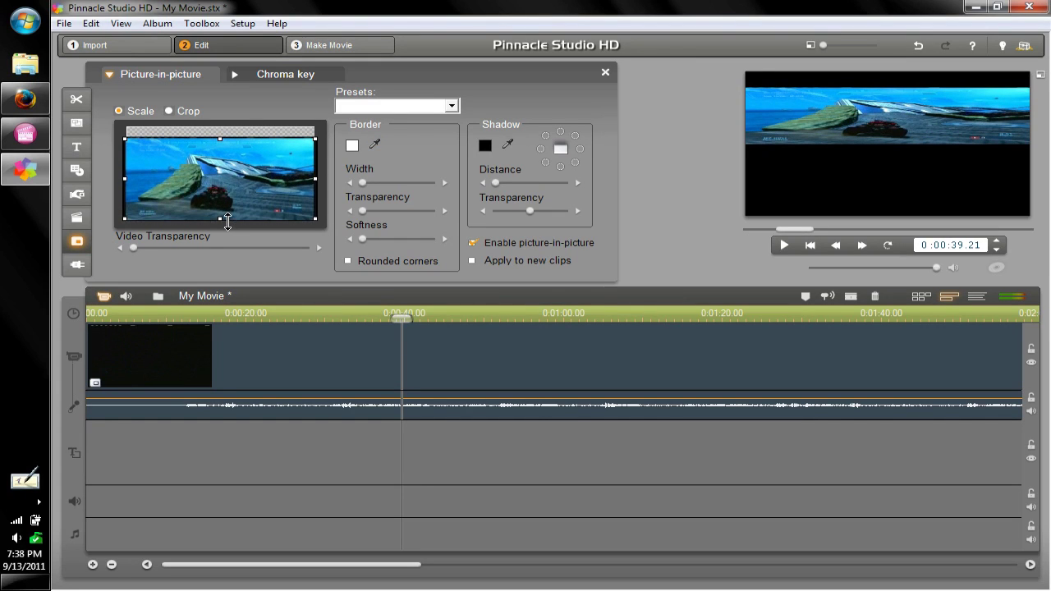
left_click_drag(227, 221, 227, 223)
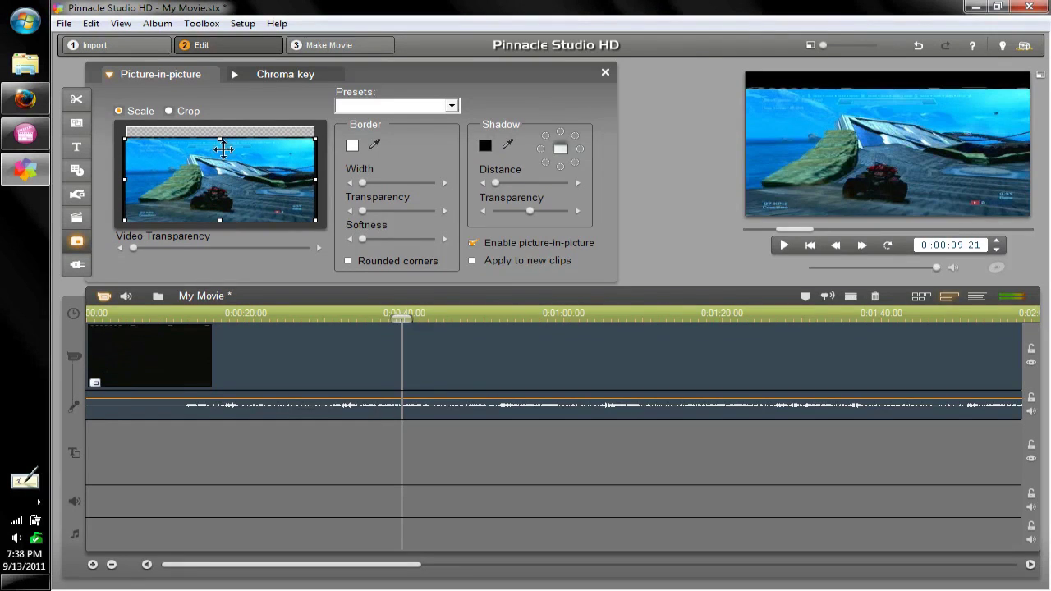
left_click_drag(220, 140, 223, 124)
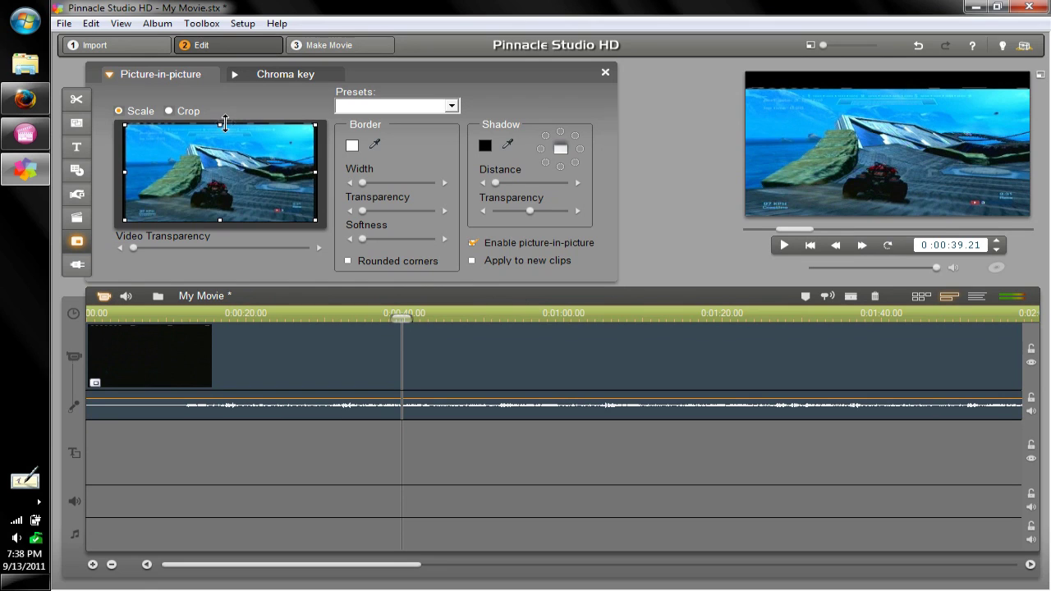
left_click(603, 72)
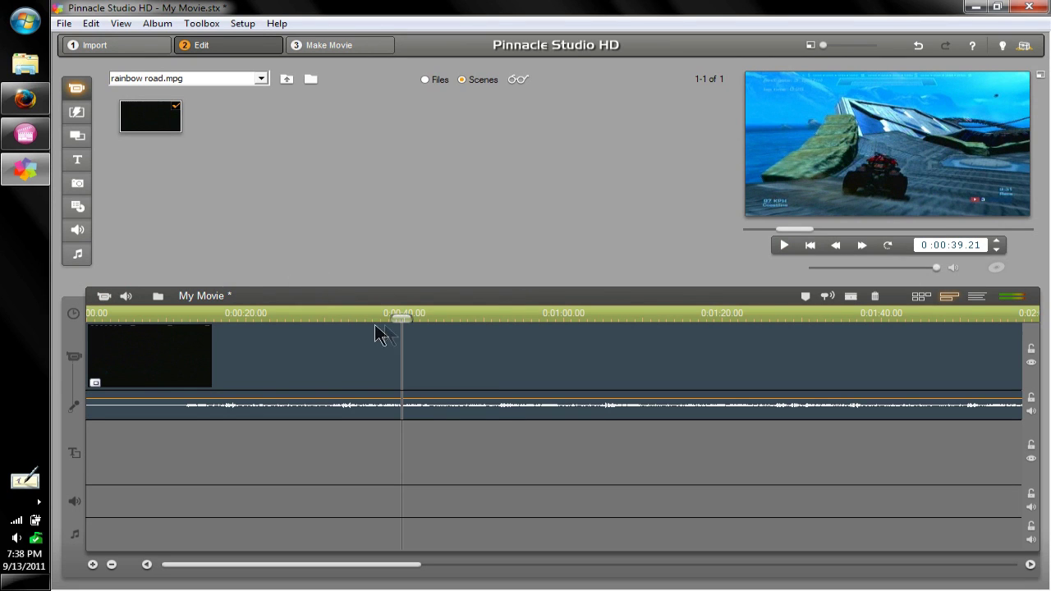
- Set the movie output to Windows Media with the HDV 720/60p 1280x720 preset
left_click_drag(399, 332, 122, 317)
left_click(358, 46)
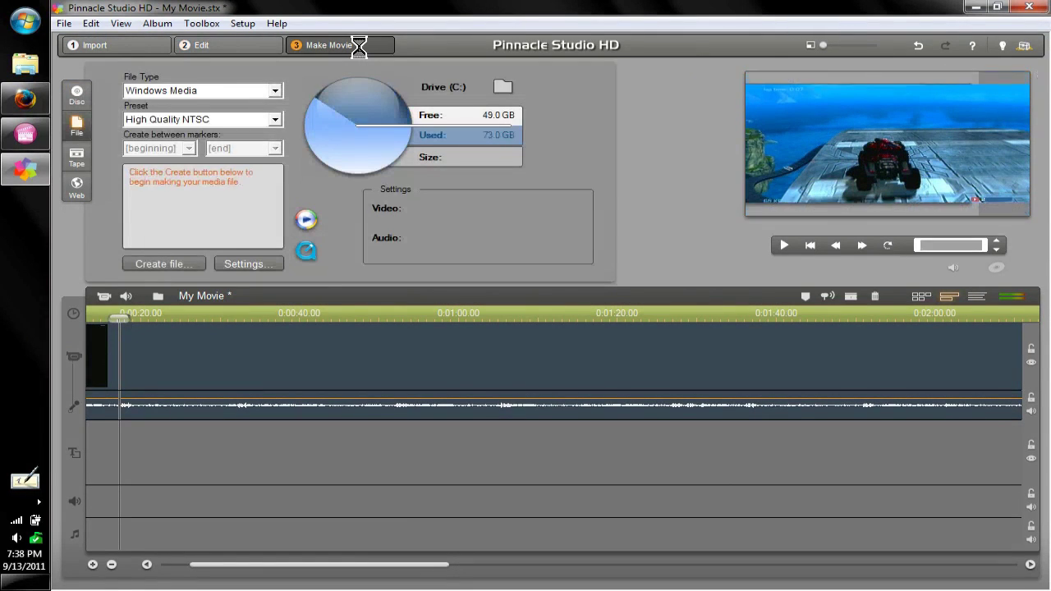
left_click(274, 120)
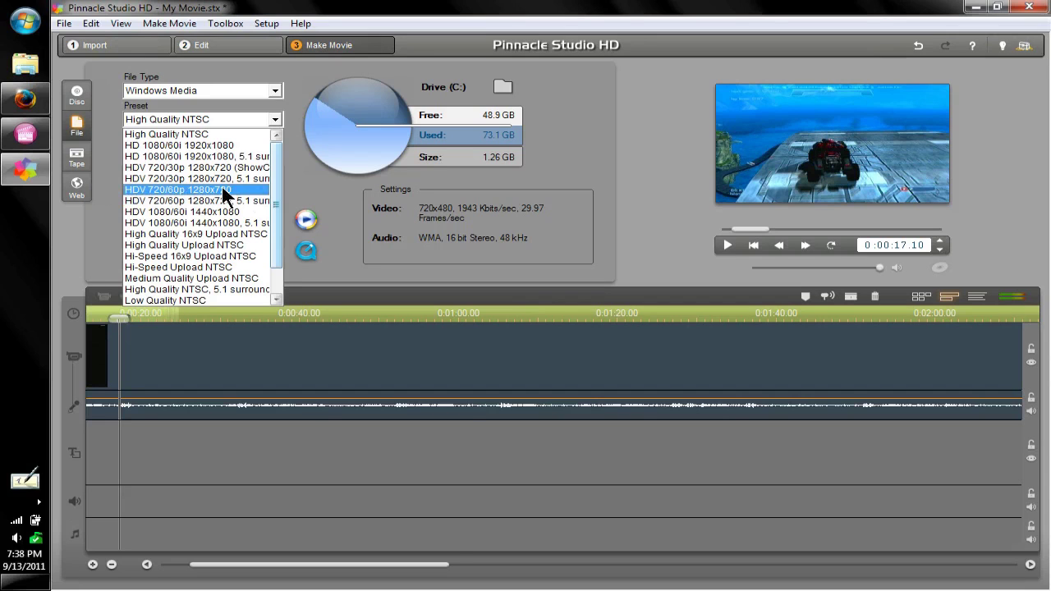
left_click(212, 193)
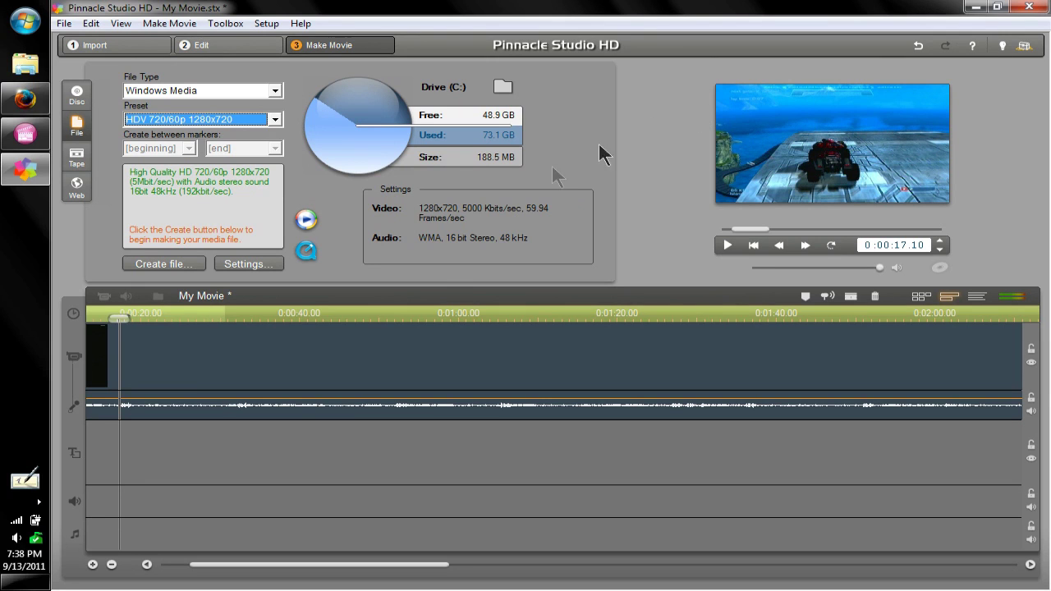
- Render My Movie.wmv into the test folder, then bring Vegas Movie Studio forward
left_click(175, 267)
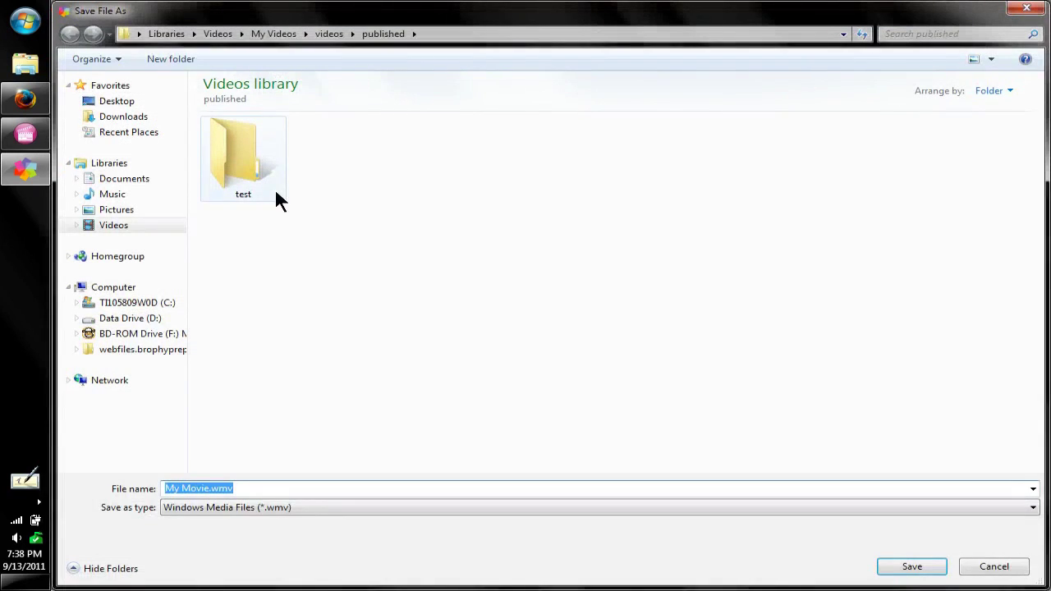
left_click(234, 154)
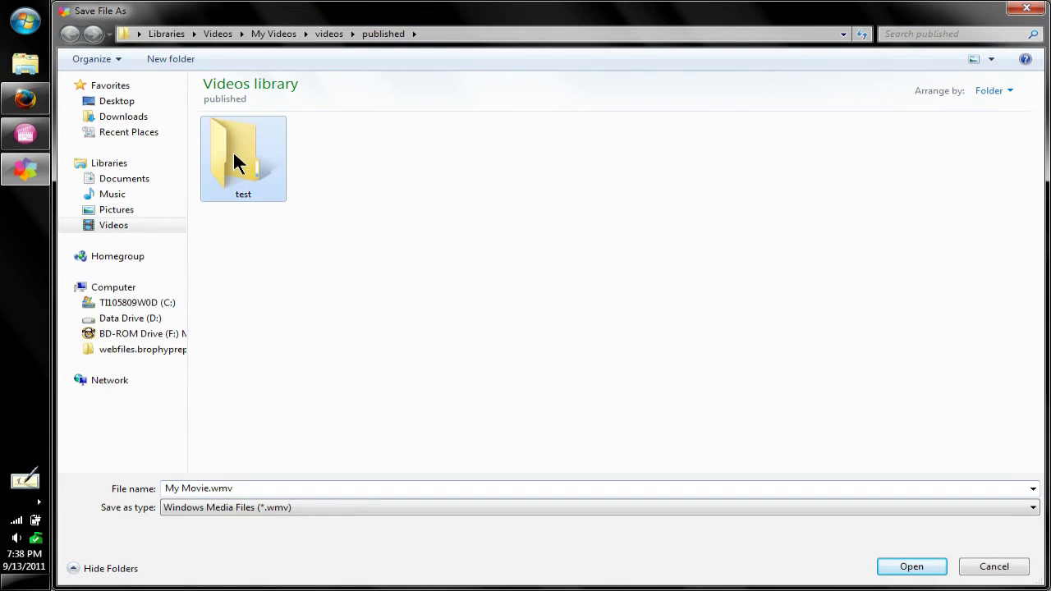
double_click(233, 156)
left_click(911, 567)
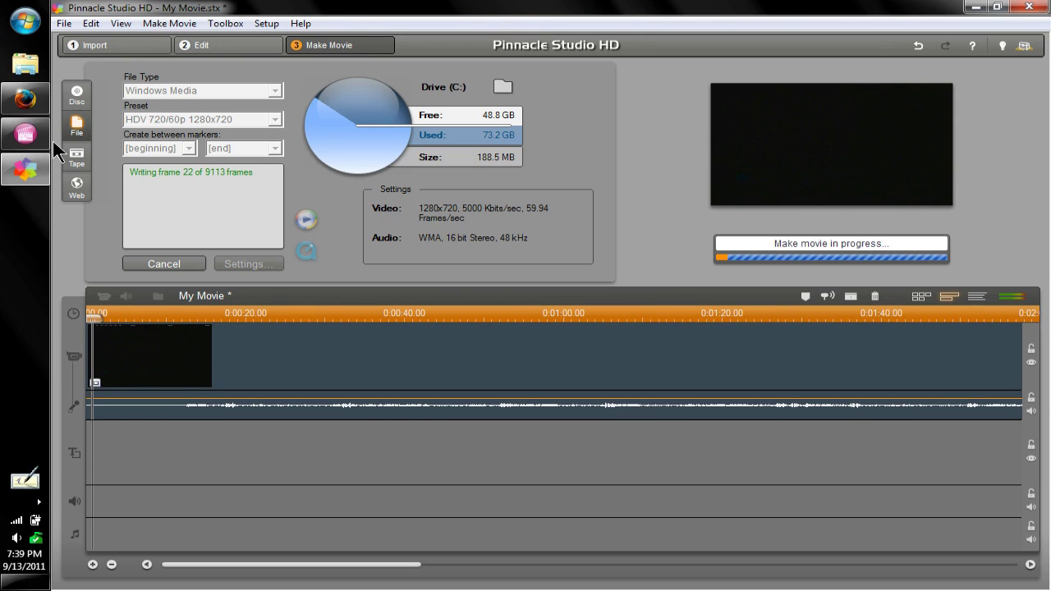
left_click(24, 137)
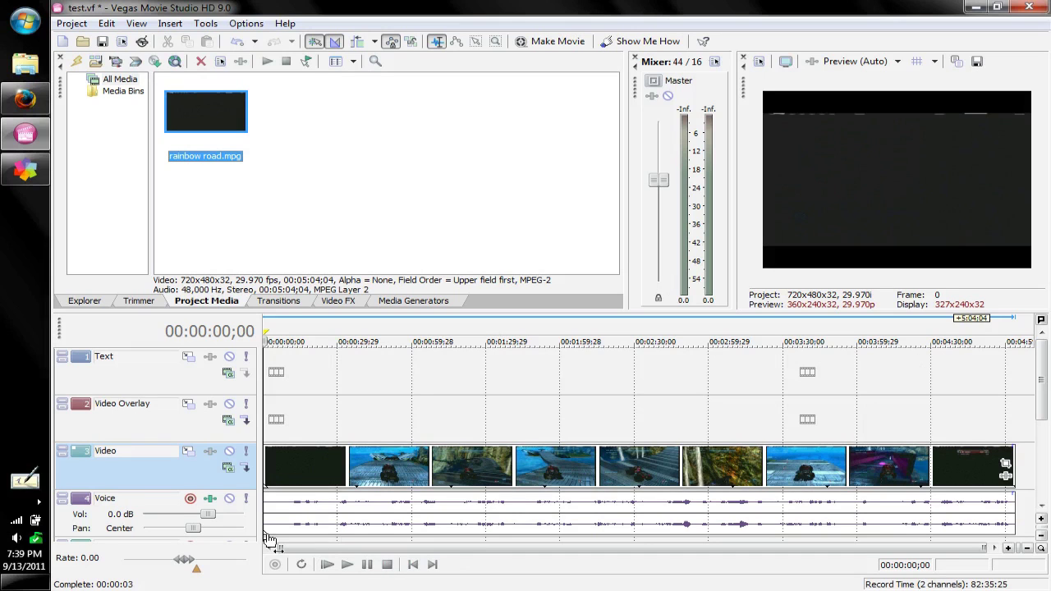
- Preview the rainbow road event and turn off its Maintain aspect ratio property
left_click(267, 471)
key("space")
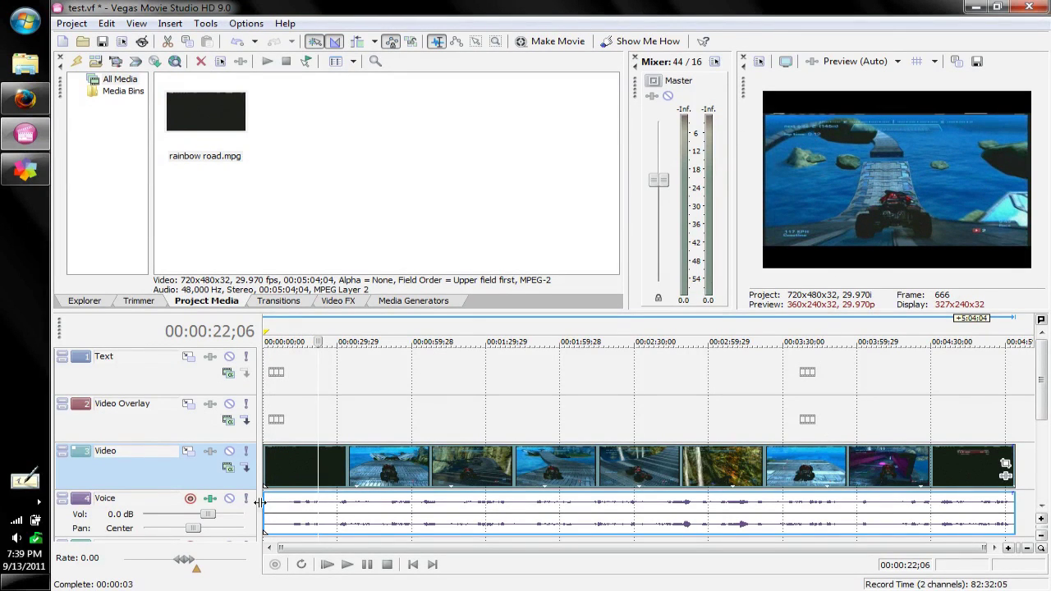
right_click(426, 474)
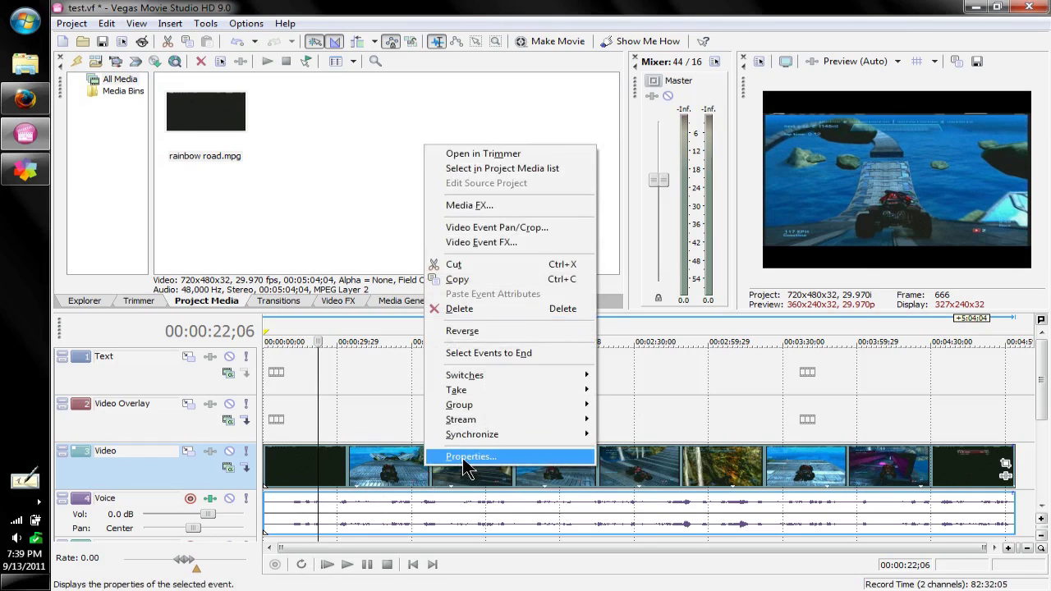
left_click(466, 456)
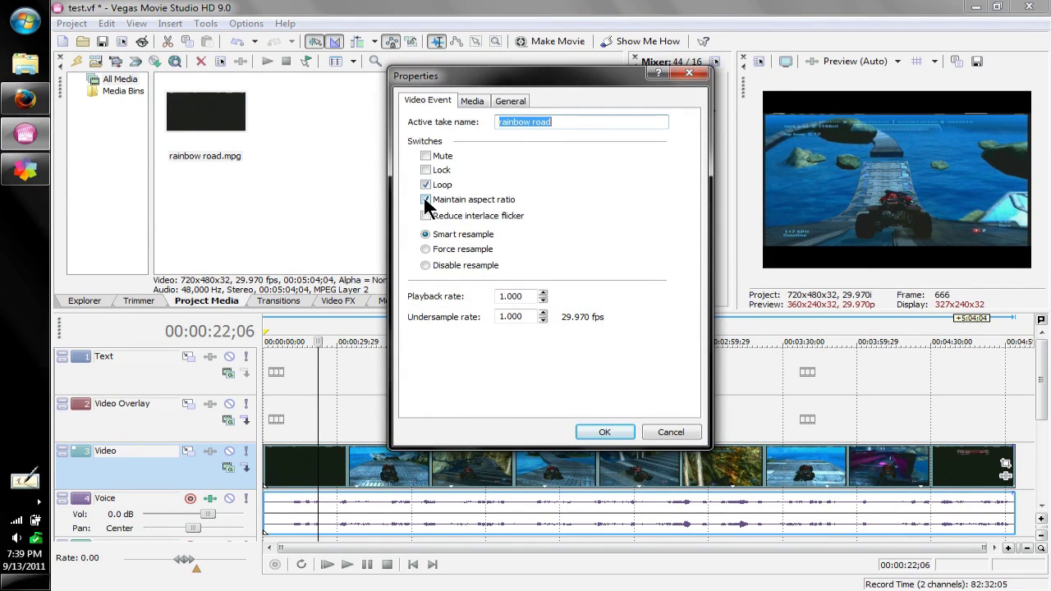
left_click(425, 200)
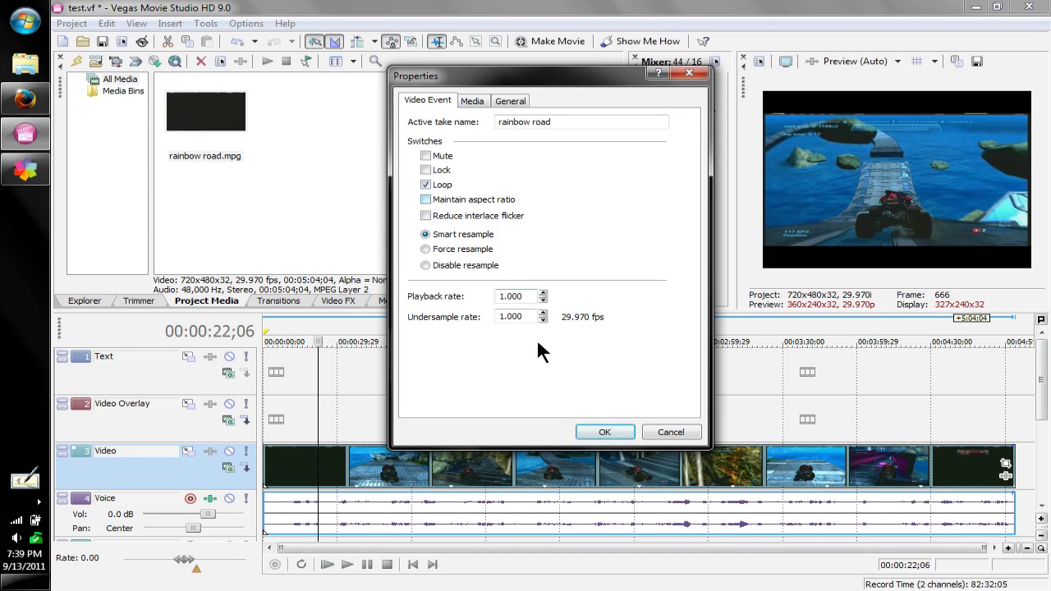
left_click(604, 432)
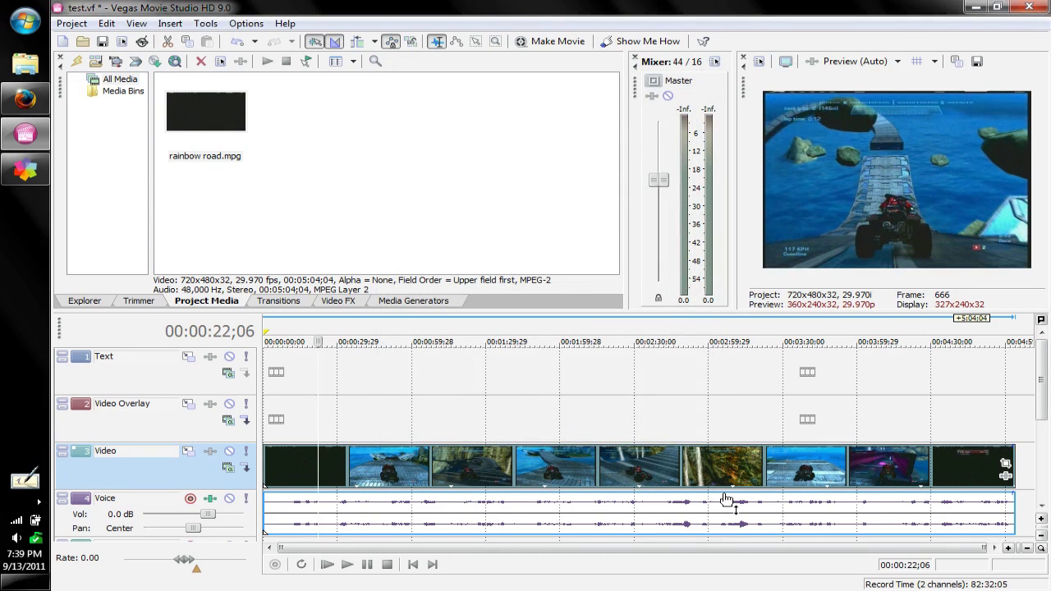
- Tighten the event's pan/crop frame to 698.0 x 465.3 to fill the preview
left_click(1006, 465)
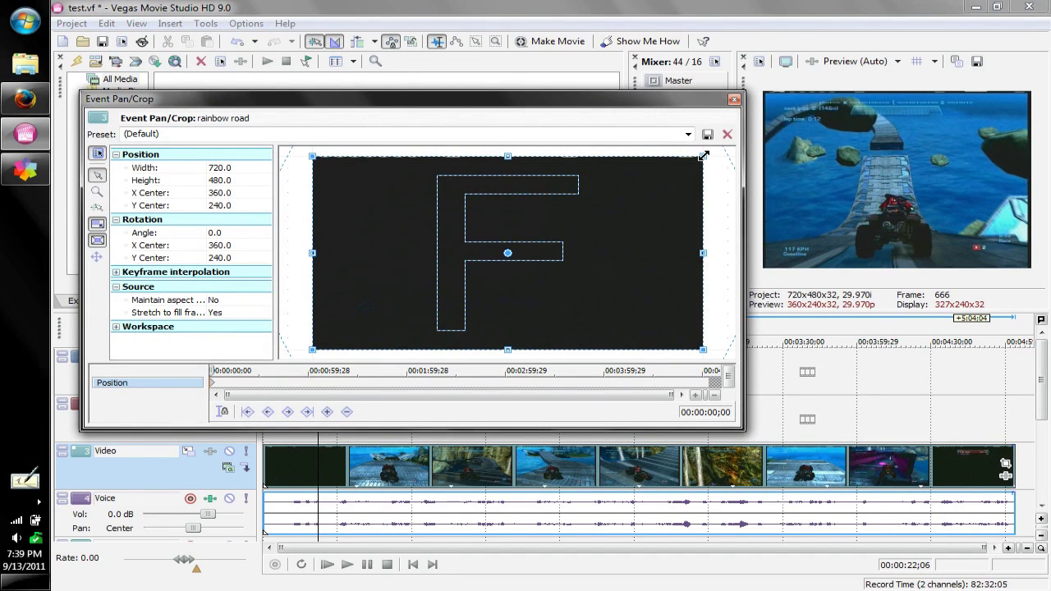
left_click_drag(703, 155, 706, 158)
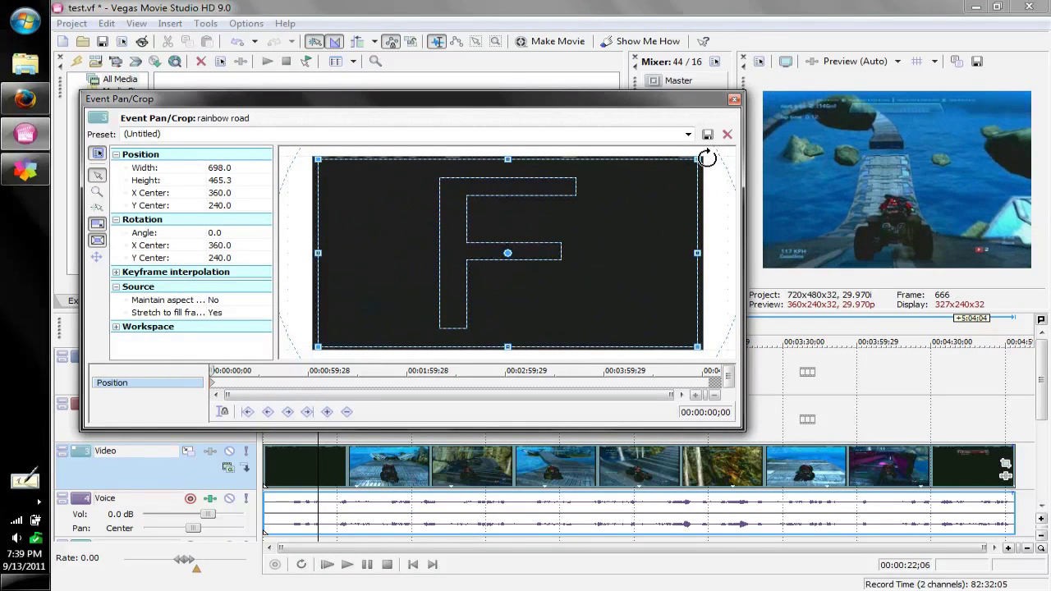
left_click(733, 99)
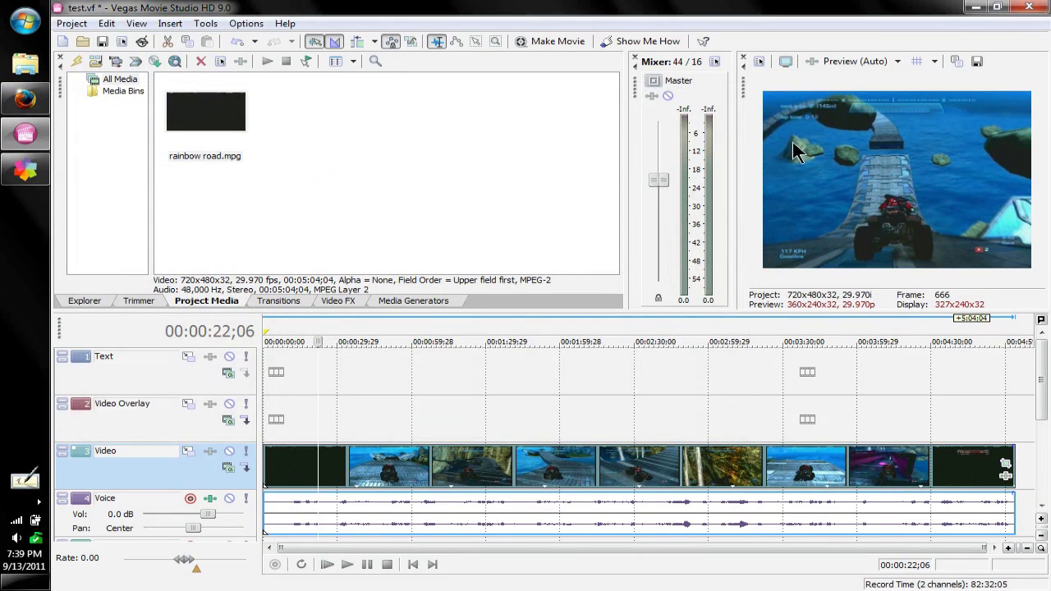
- Start Make Movie and pick the Windows Media Video V11 6 Mbps HD 720-30p template
left_click(73, 23)
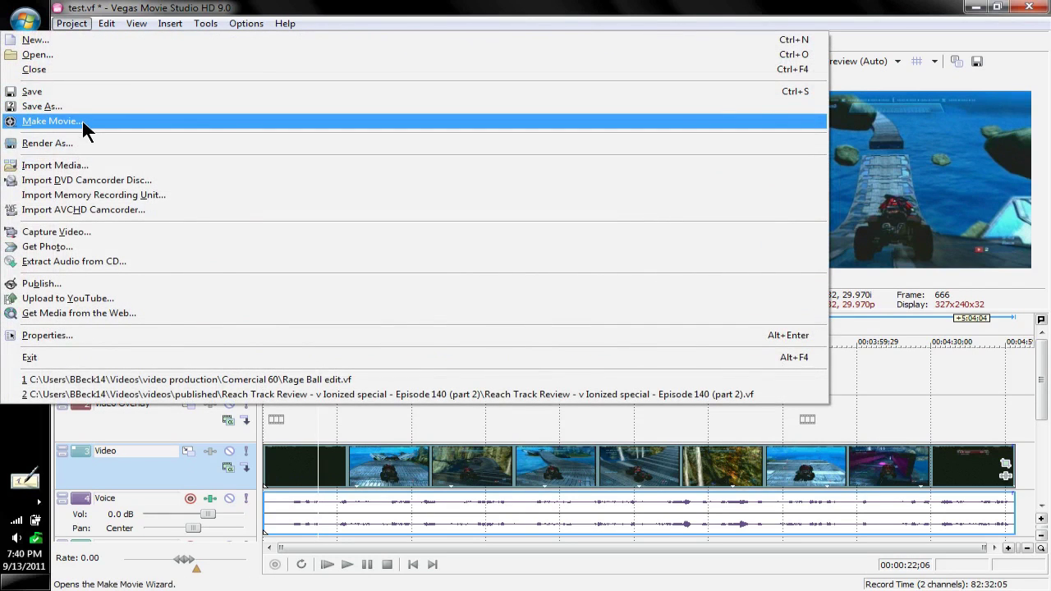
left_click(82, 120)
left_click(673, 432)
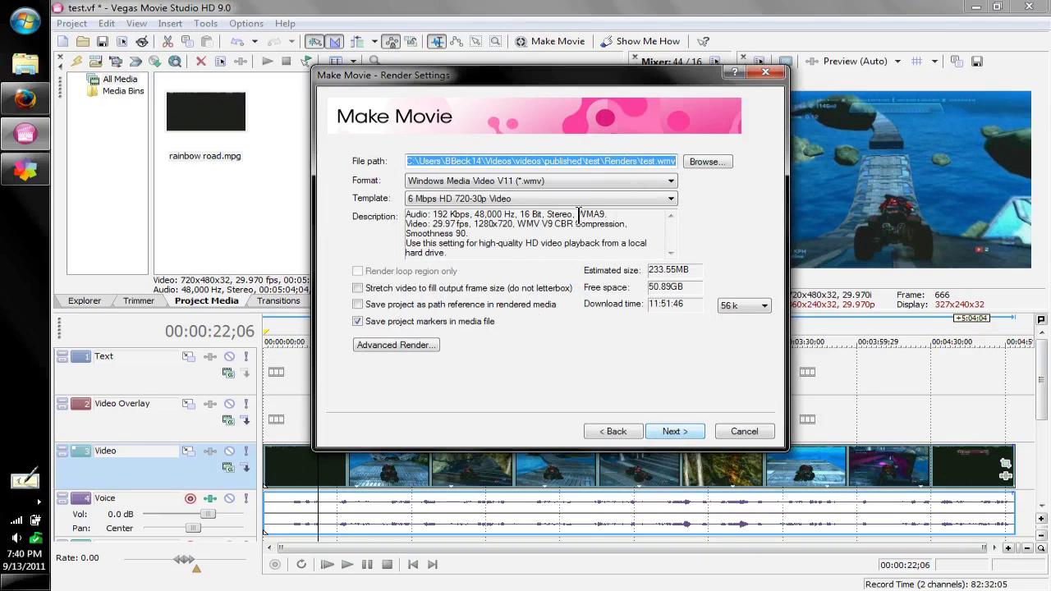
left_click(620, 198)
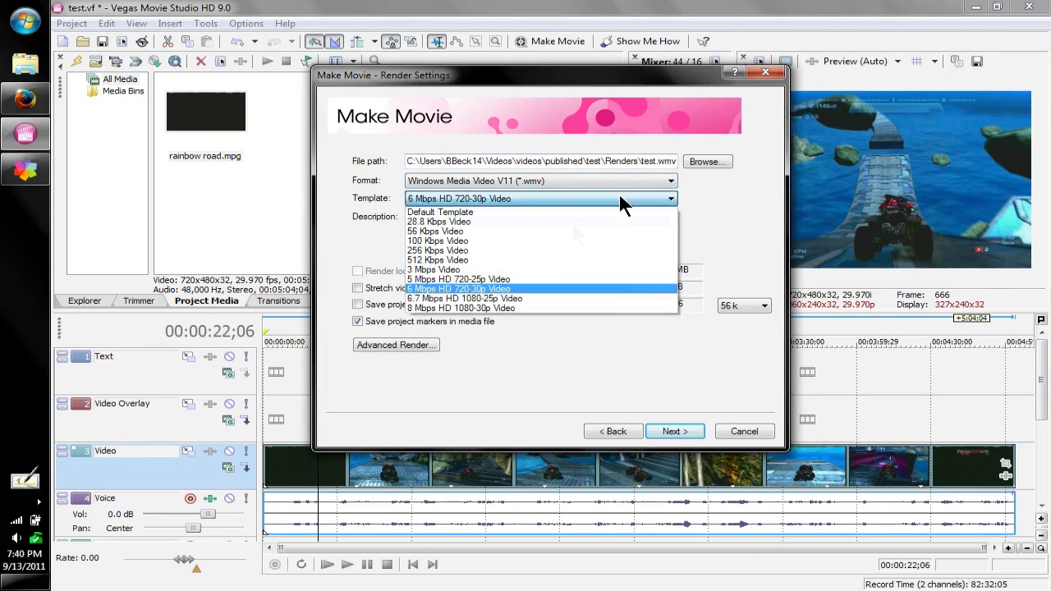
left_click(445, 289)
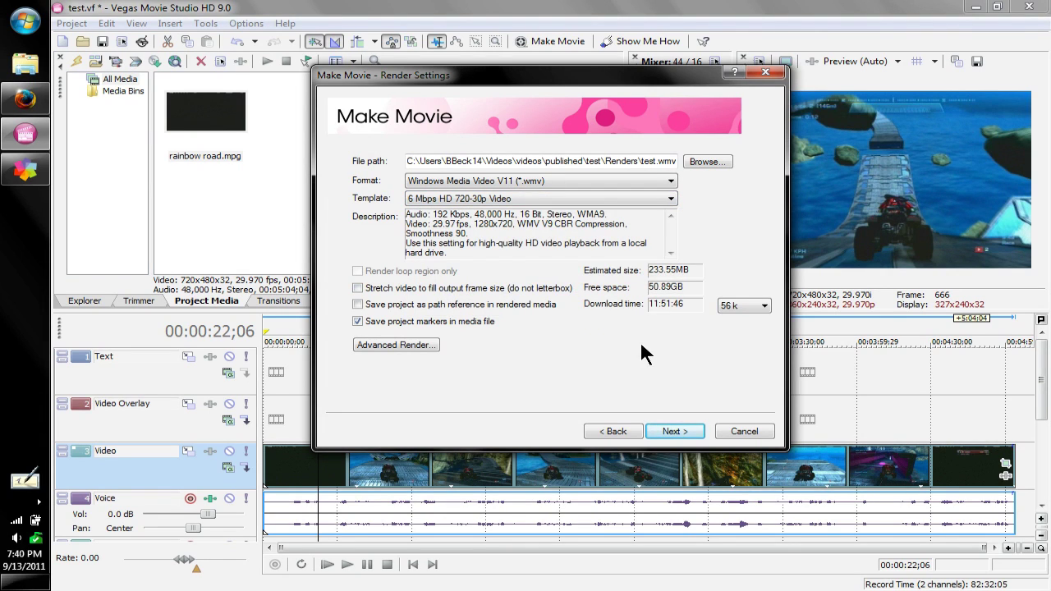